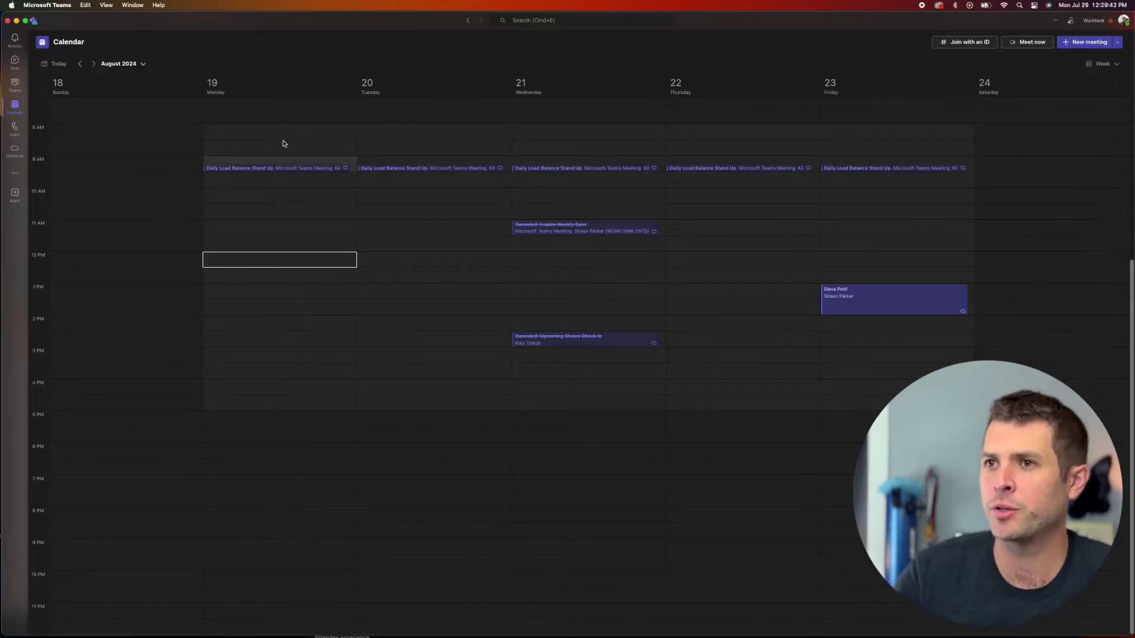
# - Create a new event from the Town hall template and enlarge its setup window
pyautogui.click(270, 260)
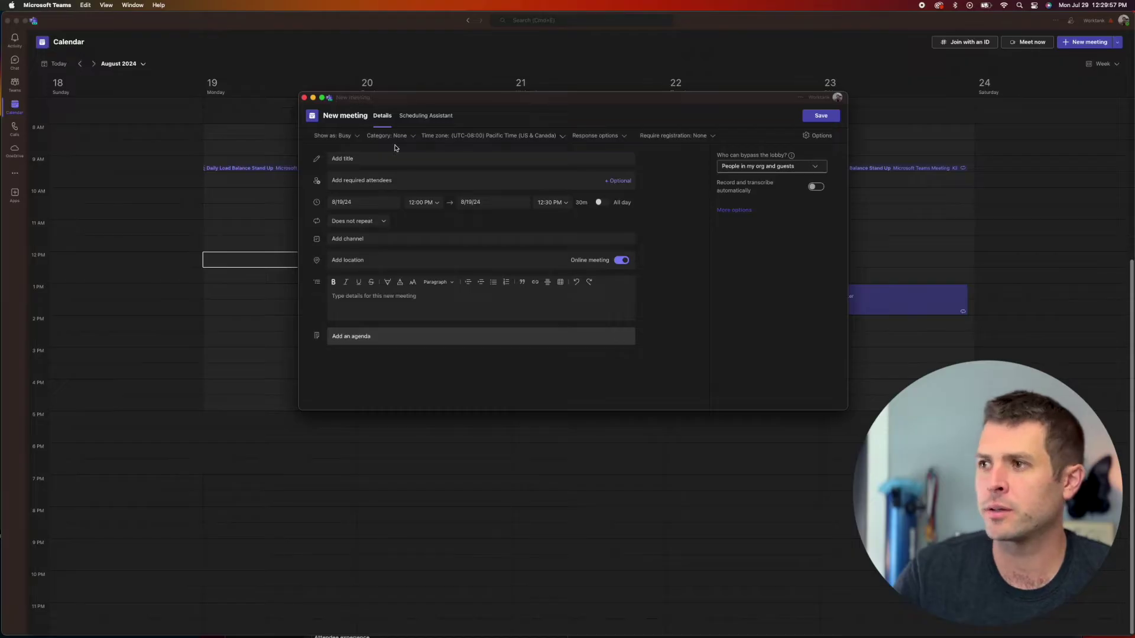
pyautogui.click(305, 98)
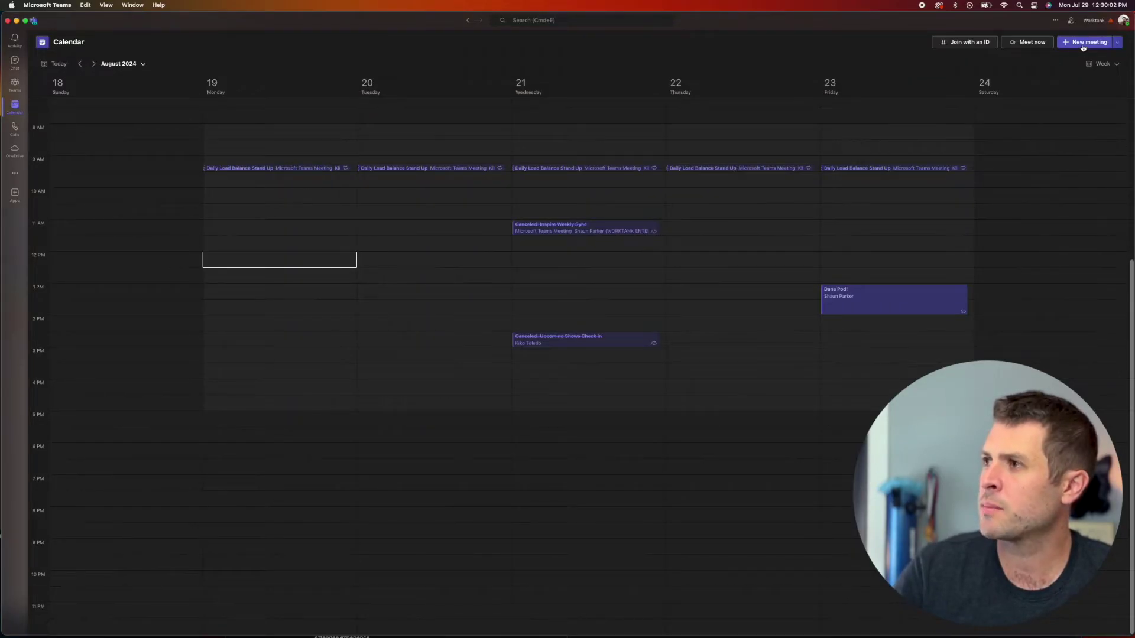
pyautogui.click(1117, 42)
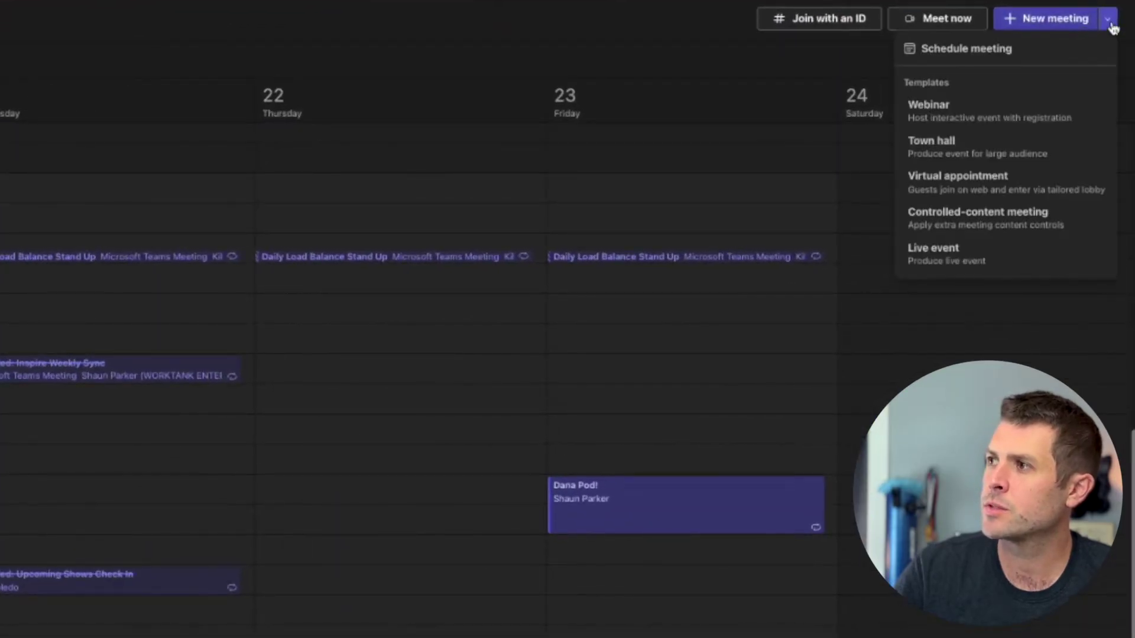
pyautogui.click(987, 159)
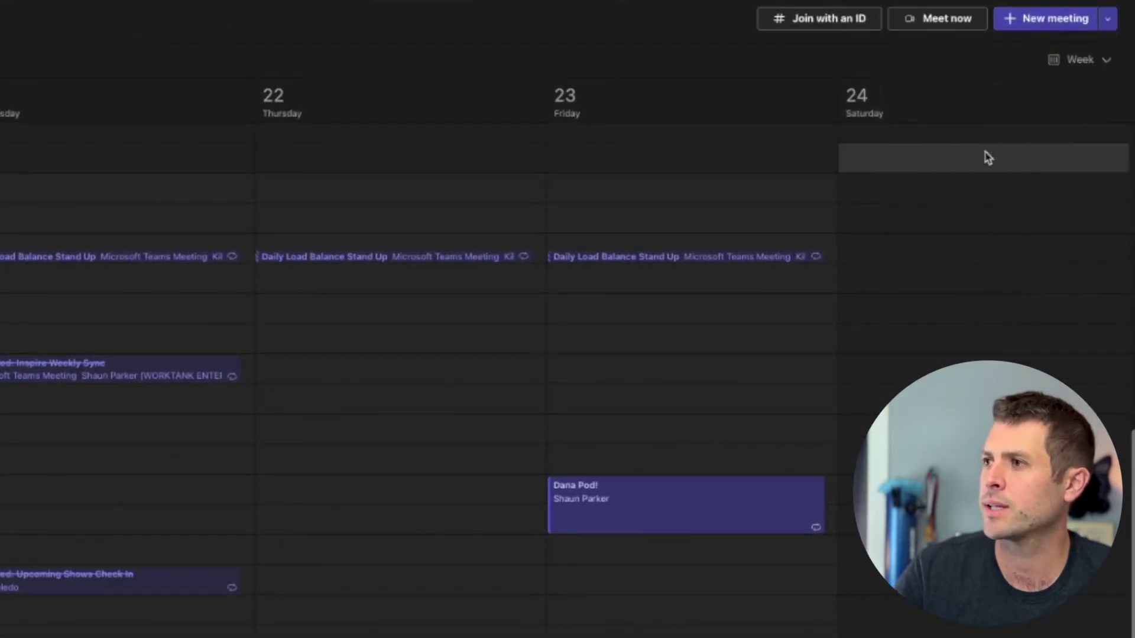
pyautogui.moveTo(444, 78); pyautogui.dragTo(453, 26)
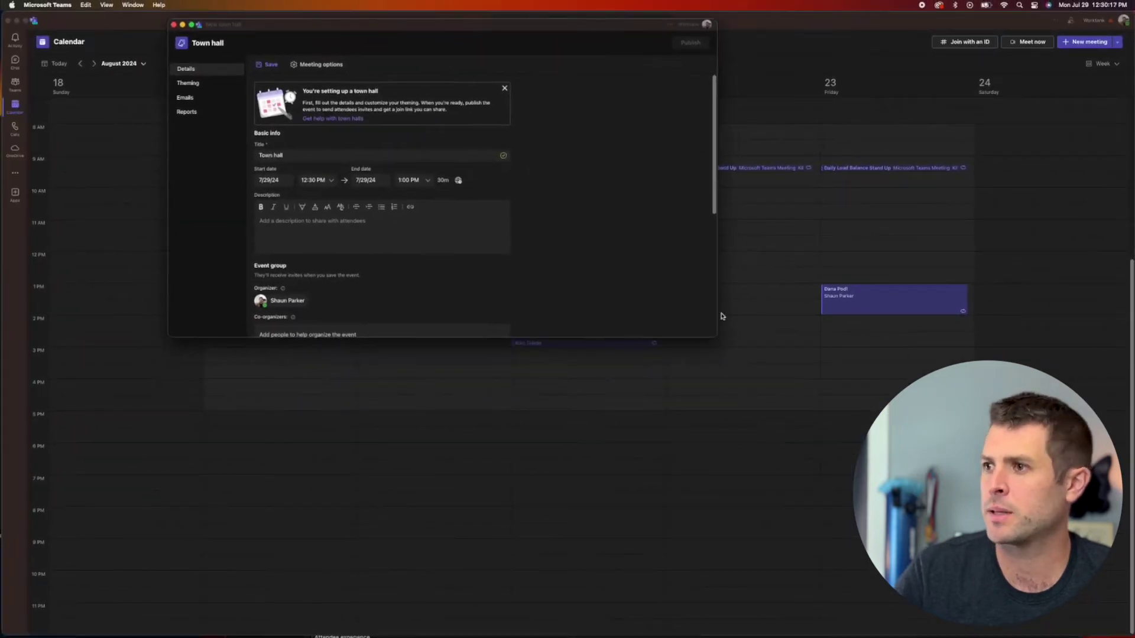
pyautogui.moveTo(714, 336); pyautogui.dragTo(1042, 517)
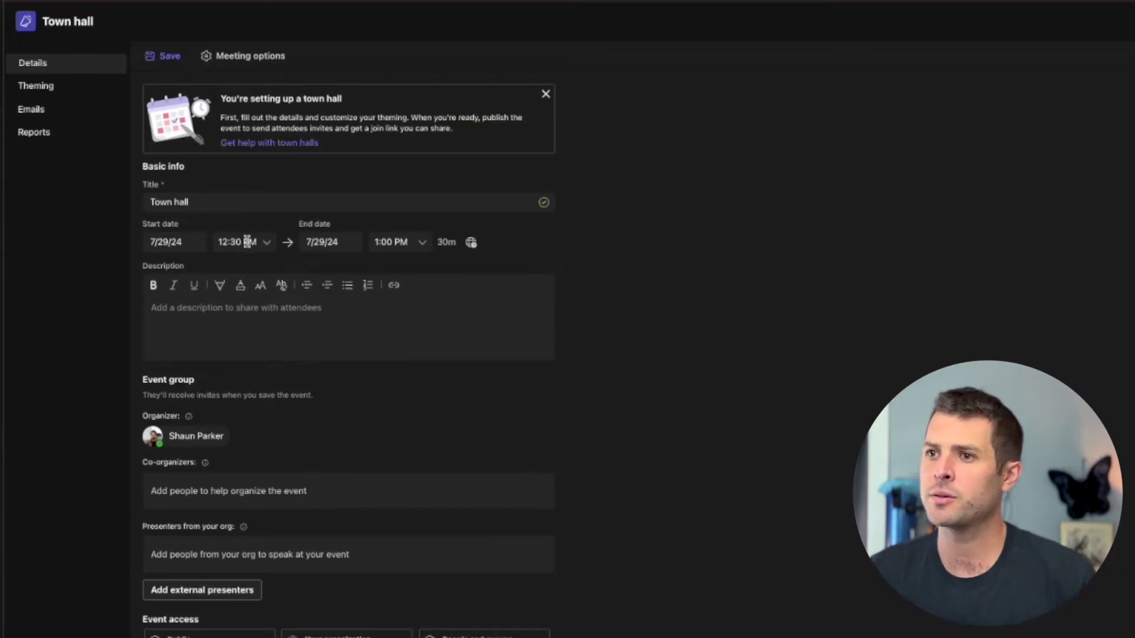
# - Title the town hall "Worktank All Hands" and set its start date to 9/3/24
pyautogui.tripleClick(205, 202)
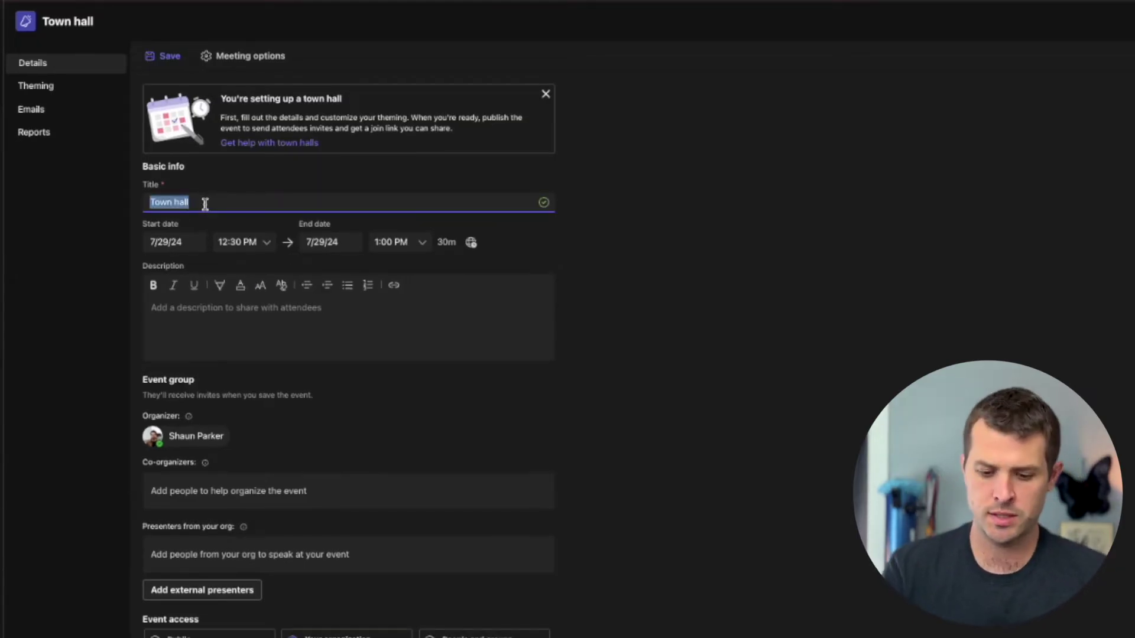
pyautogui.write('Worktank All Hands')
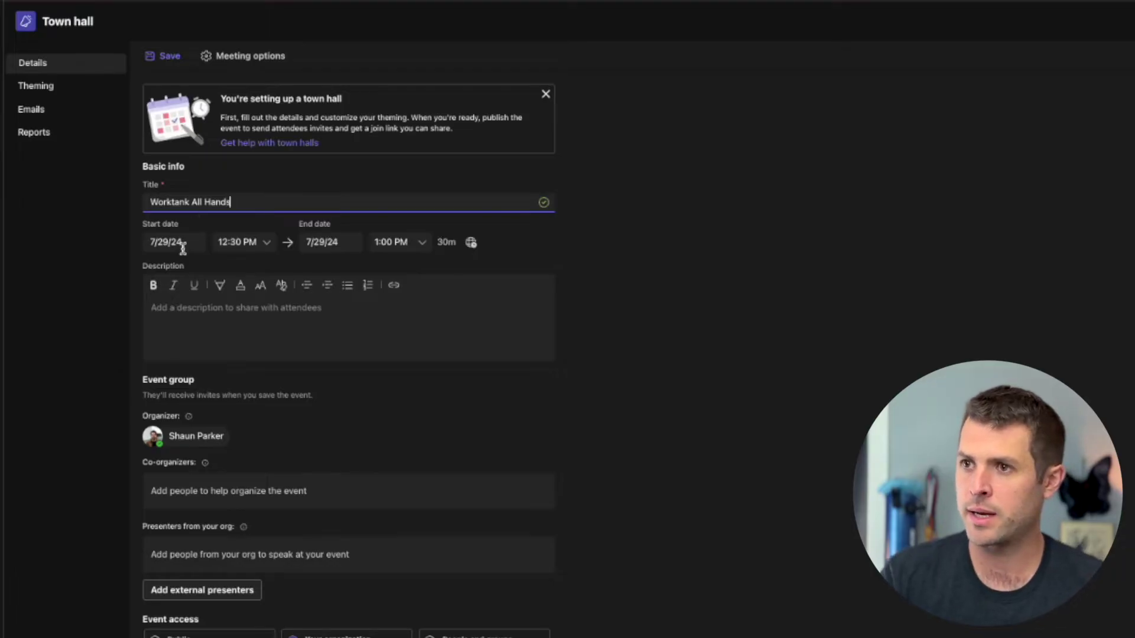
pyautogui.click(183, 244)
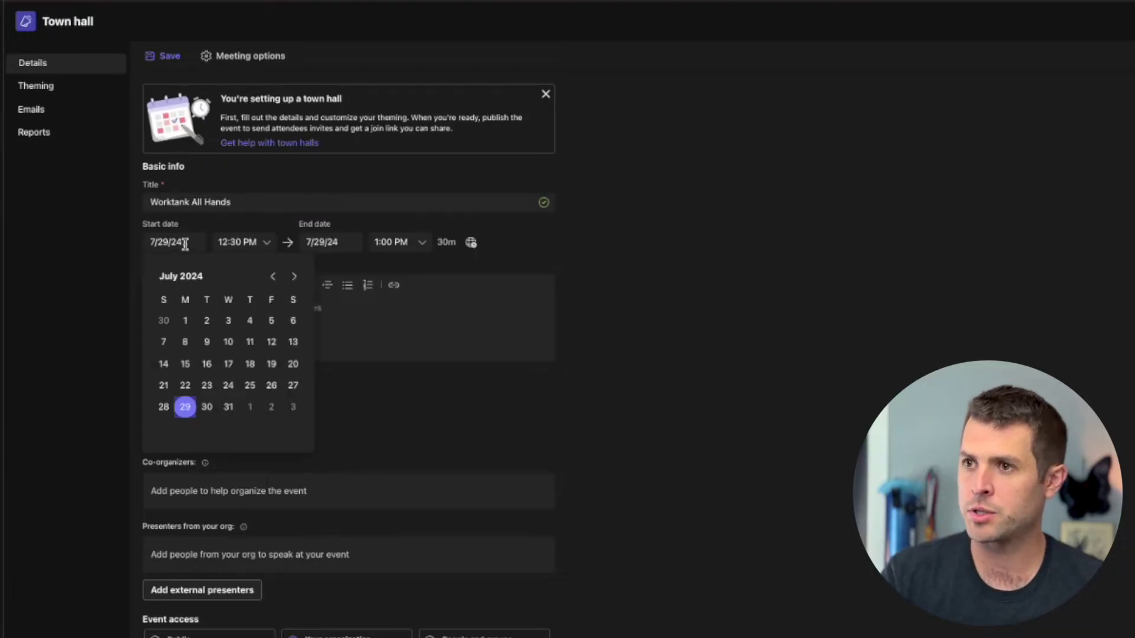
pyautogui.click(294, 276)
pyautogui.click(294, 277)
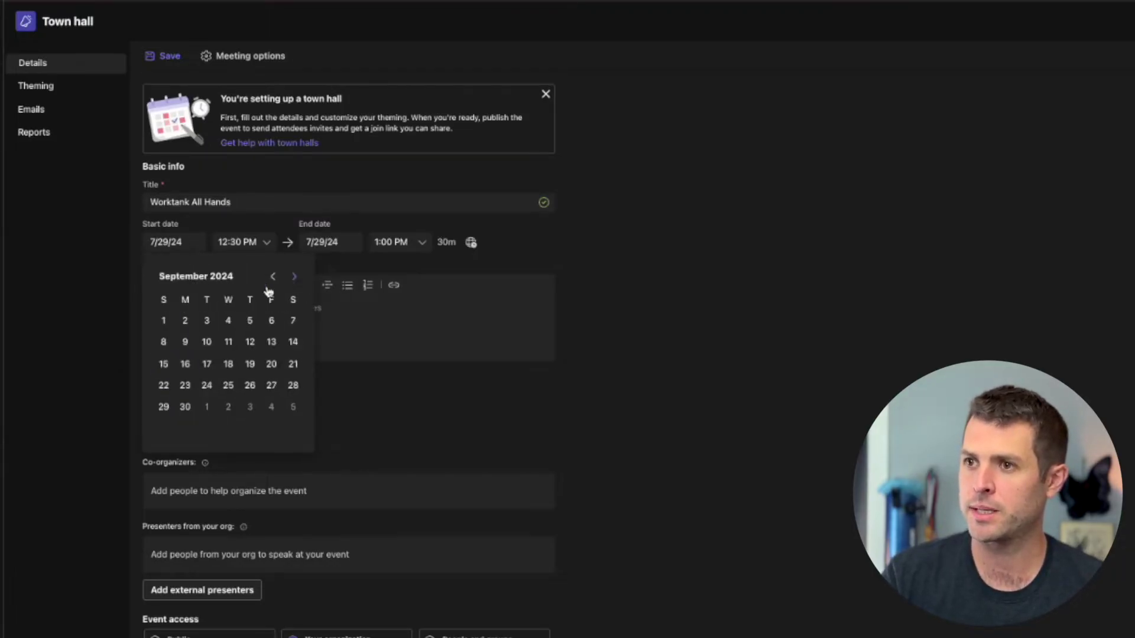
pyautogui.click(207, 320)
# - Schedule the town hall from 9:00 AM to 10:30 AM and check its time zone setting
pyautogui.click(267, 246)
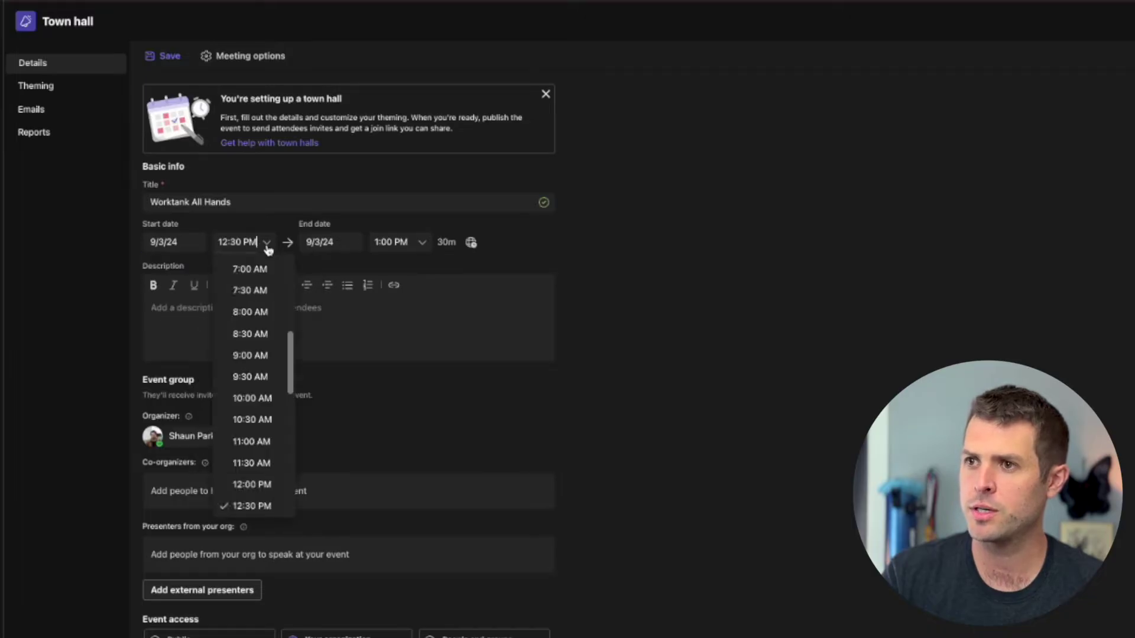
pyautogui.click(250, 356)
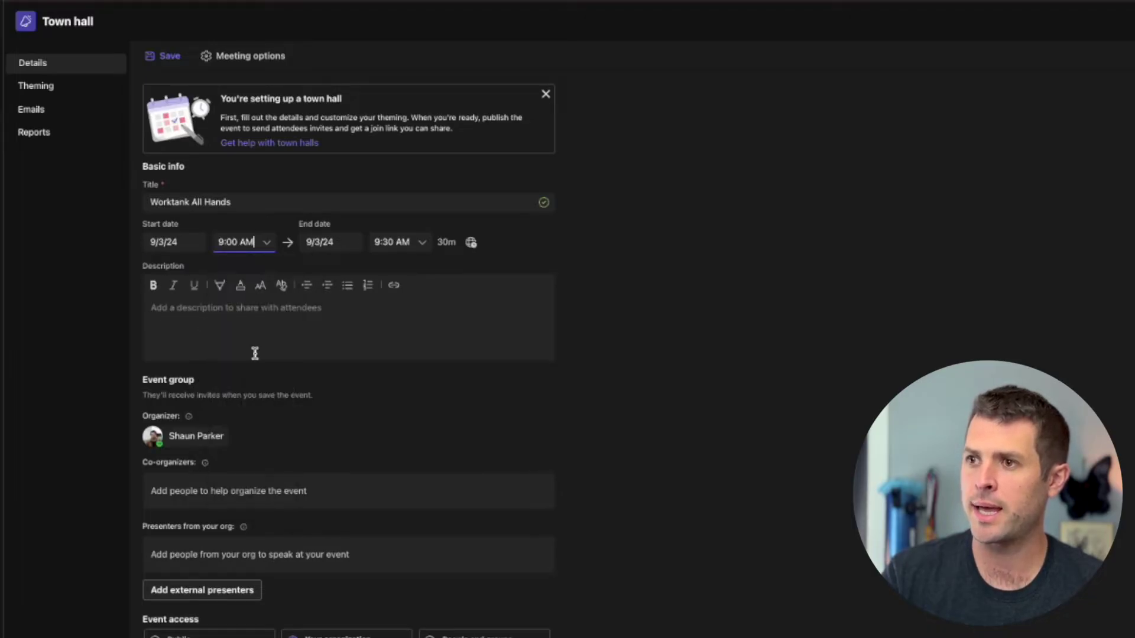
pyautogui.click(421, 243)
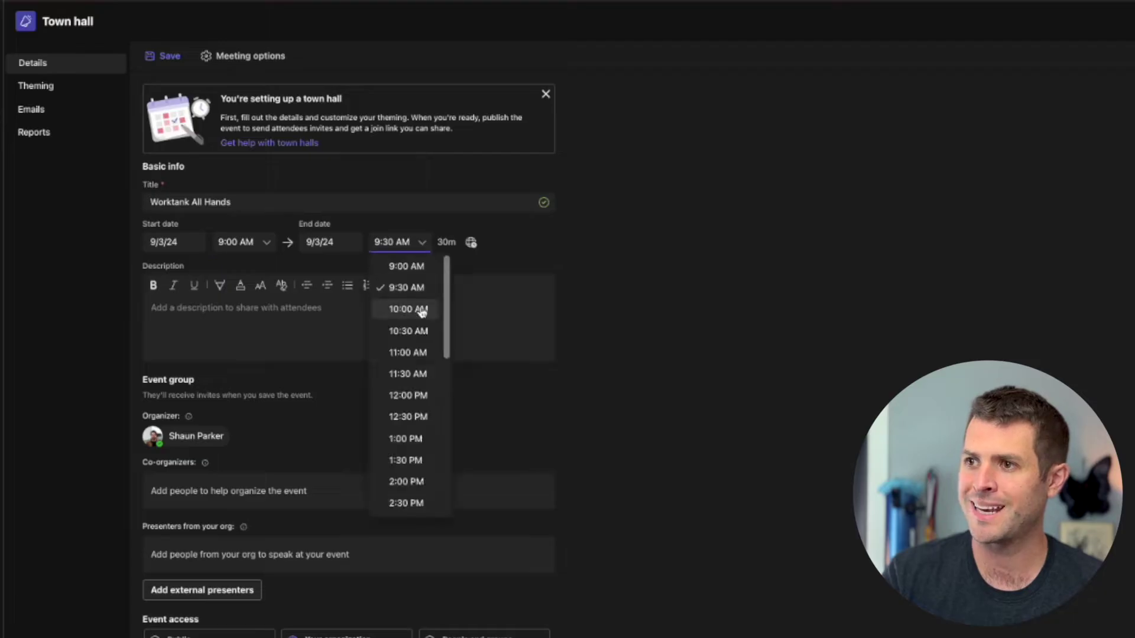
pyautogui.click(418, 335)
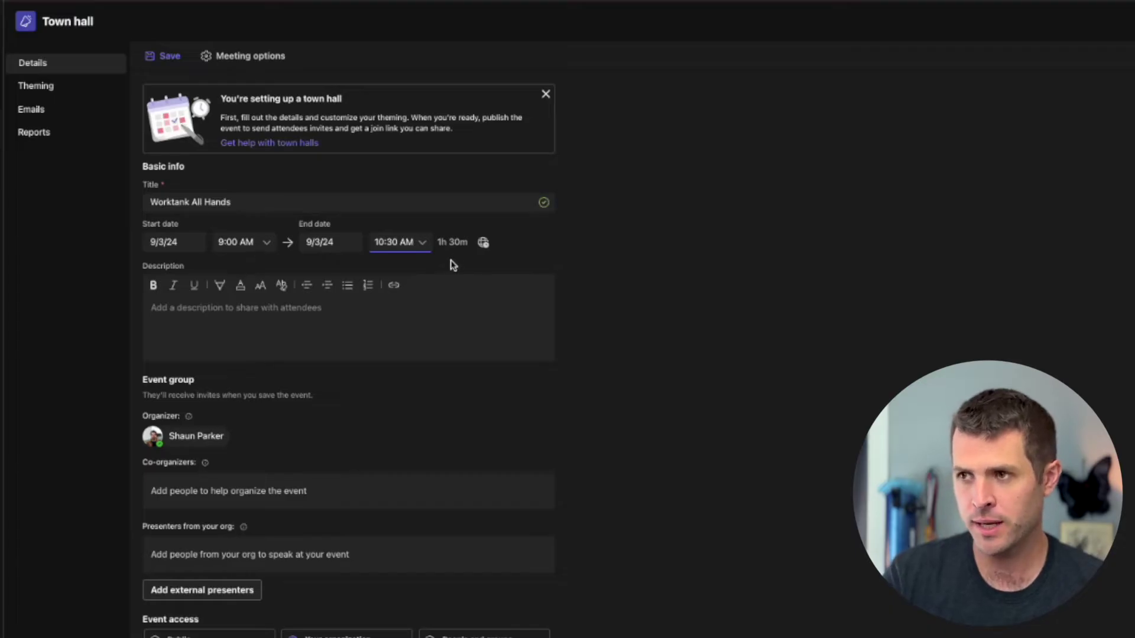
pyautogui.click(484, 244)
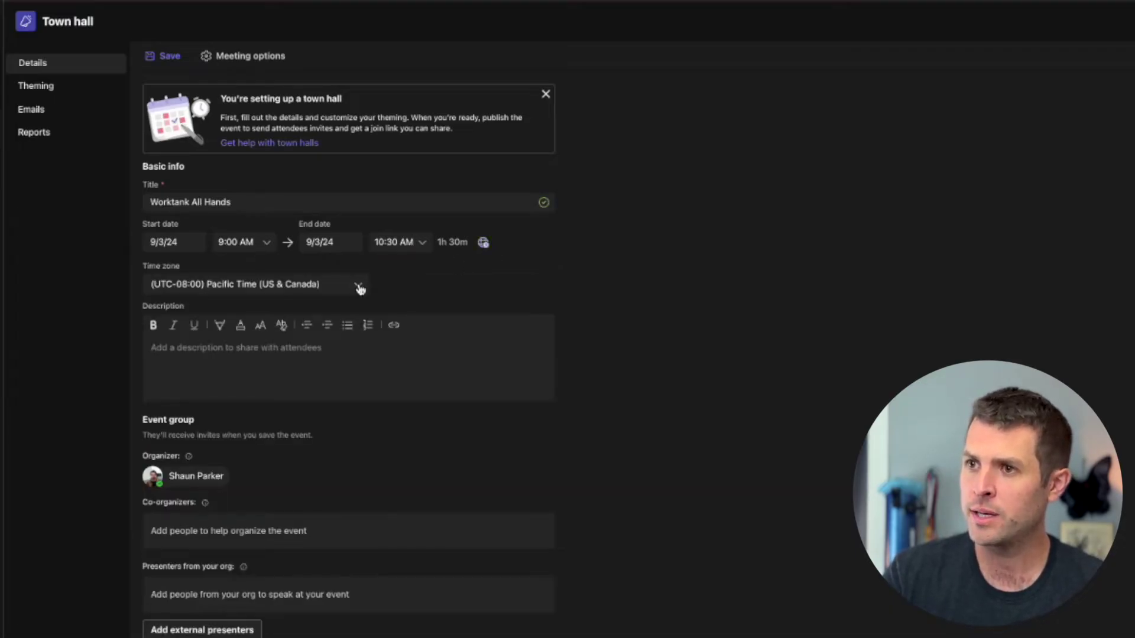
pyautogui.click(484, 244)
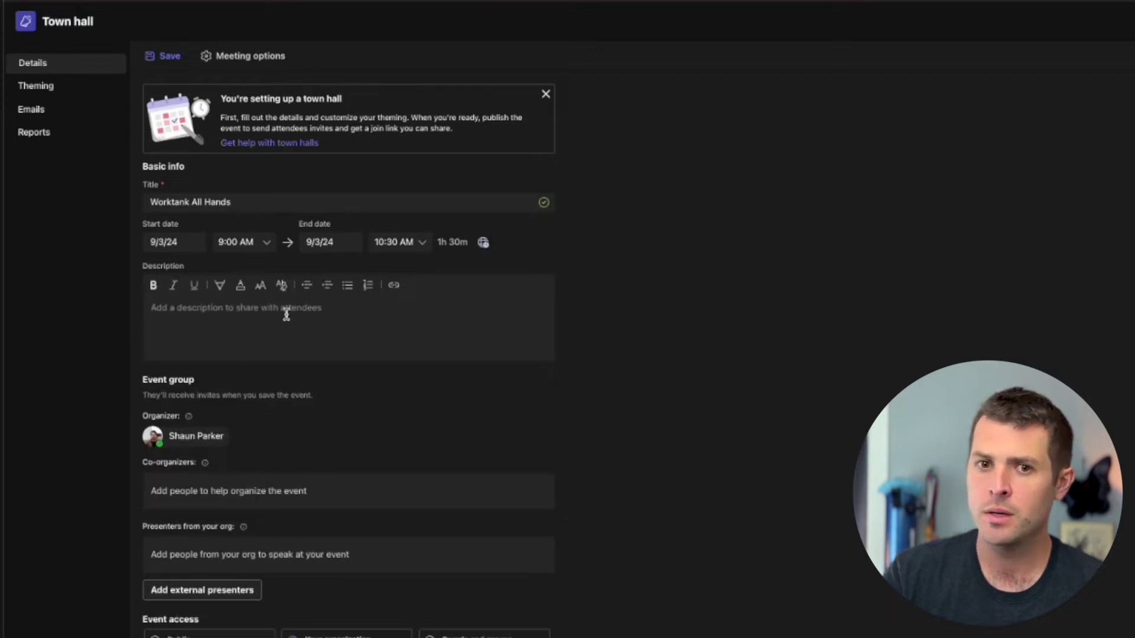
# - Add a description announcing the Q1 All Hands special guests, with bullets for John Mulaney, Bridget Lancaster and Sam Reich, ending "We can't wait to see you!"
pyautogui.click(210, 323)
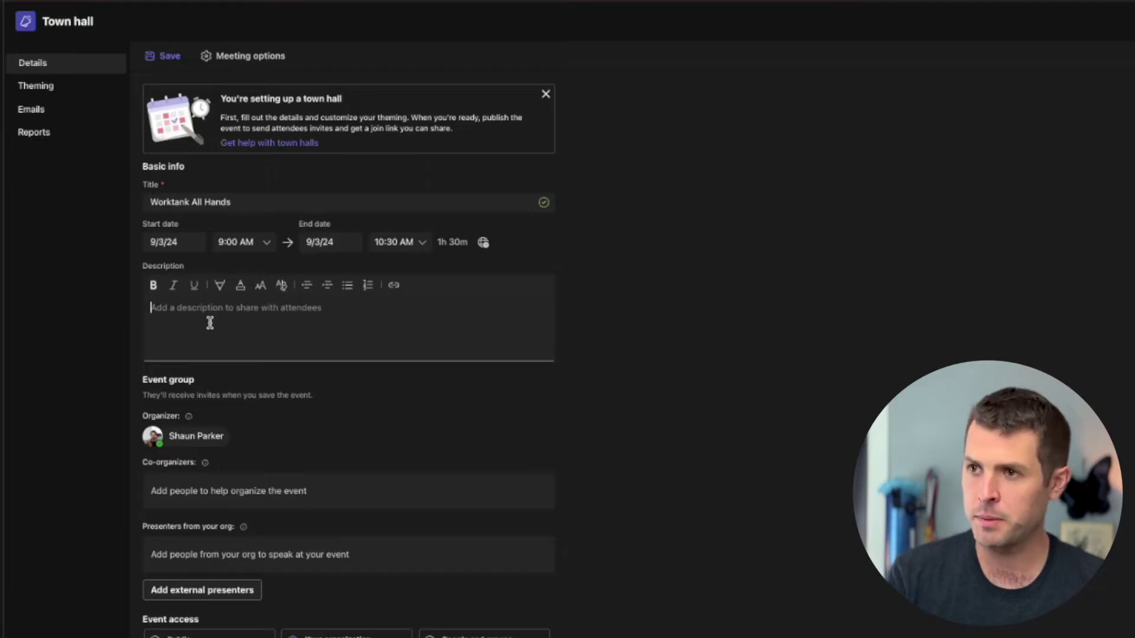
pyautogui.write("We're excited to announce special guests for our Q1 All Hands:  John Mulaney discusses his live Netflix show Everybody's In LA America's Test Kitchen's Bridget Lancaster walks us through continuity in a dynamic recording Dropout CEO Sam Reich talks the pros and cons of true live-streaming vs presenting prerecords as live  We can't wait to see you!")
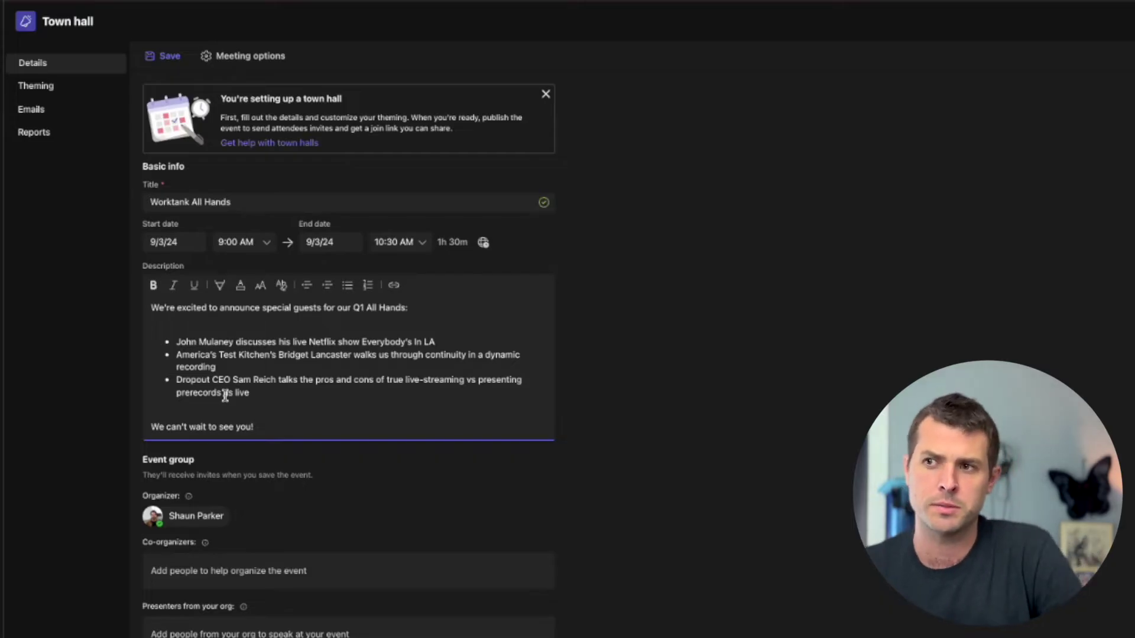
pyautogui.click(504, 497)
# - Set the attendee caption translation language to English in the town hall's meeting options
pyautogui.scroll(-1, 508, 481)
pyautogui.scroll(-5, 508, 481)
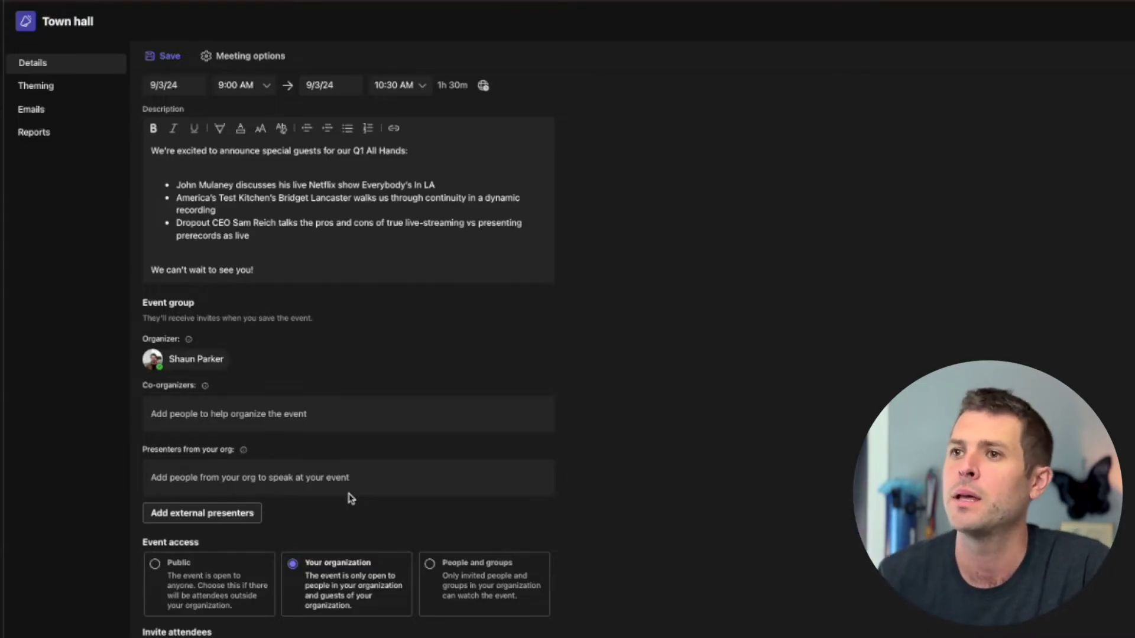
pyautogui.scroll(3, 353, 451)
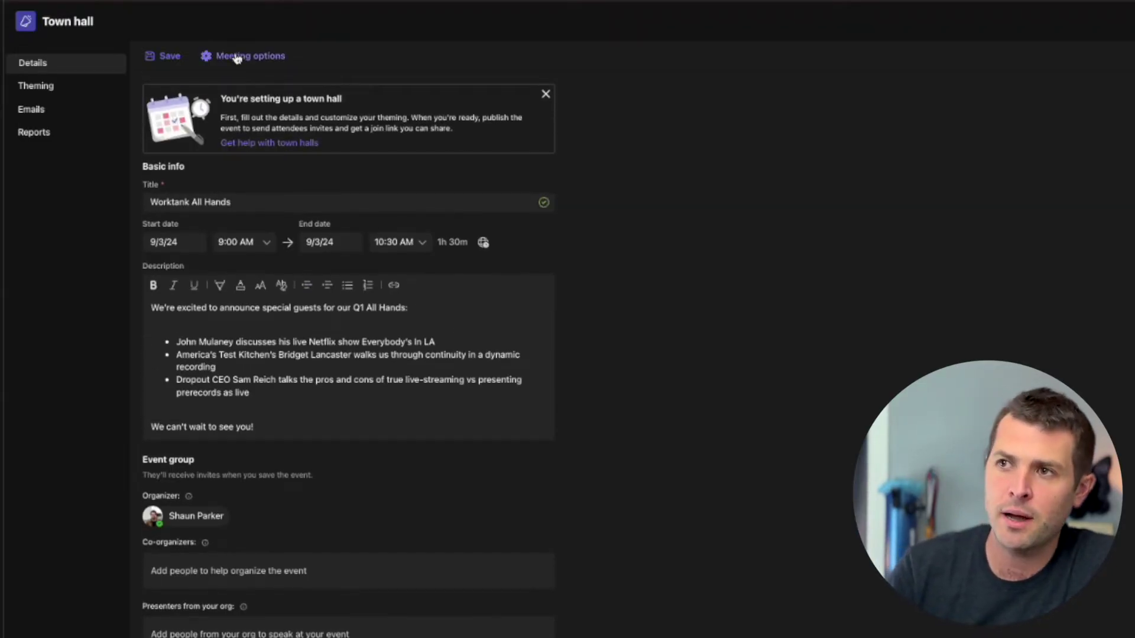
pyautogui.click(236, 57)
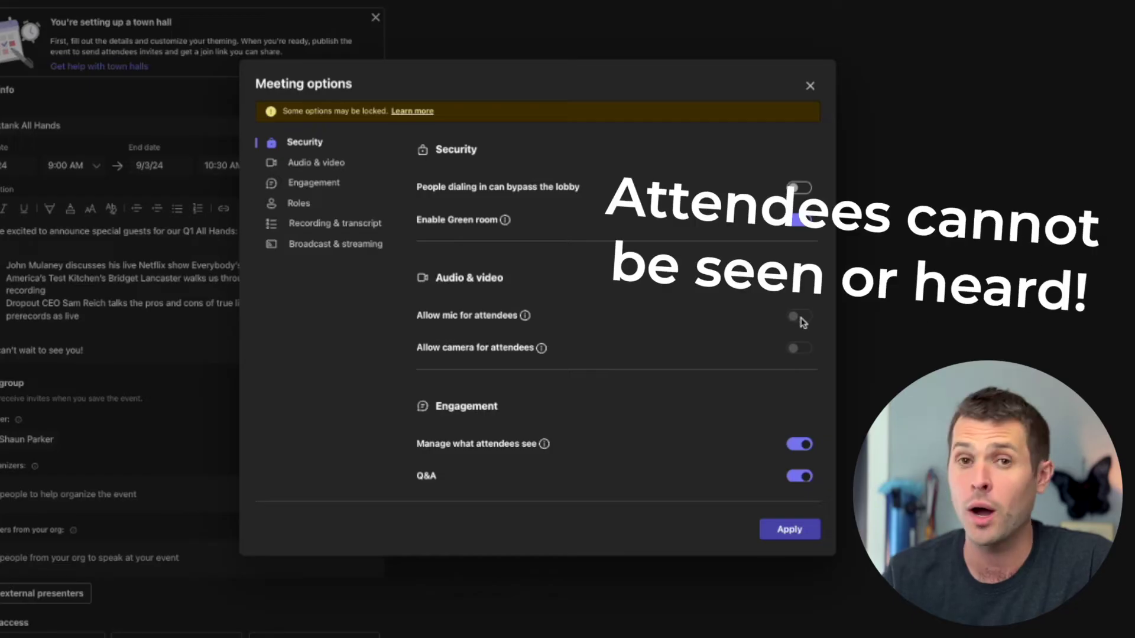
pyautogui.scroll(-5, 803, 322)
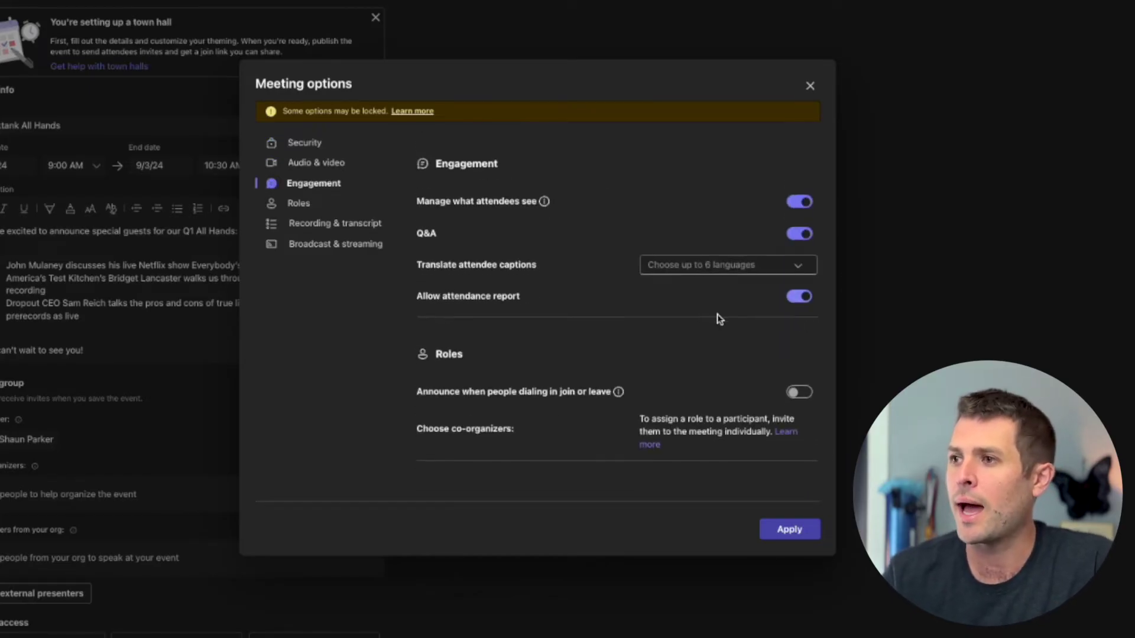
pyautogui.scroll(1, 707, 317)
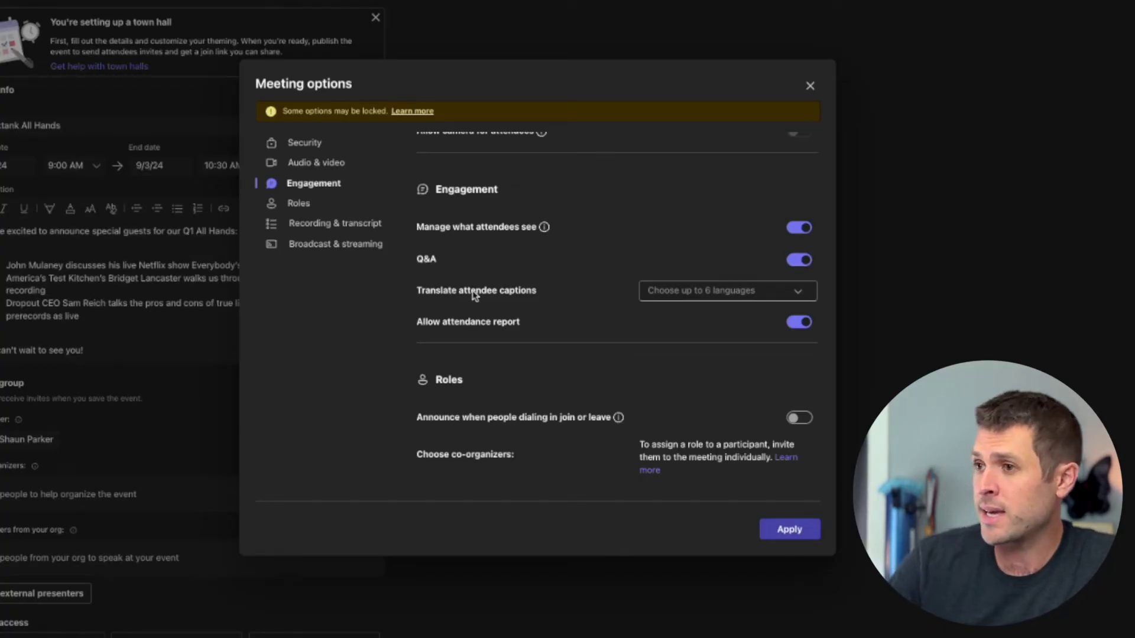
pyautogui.click(804, 296)
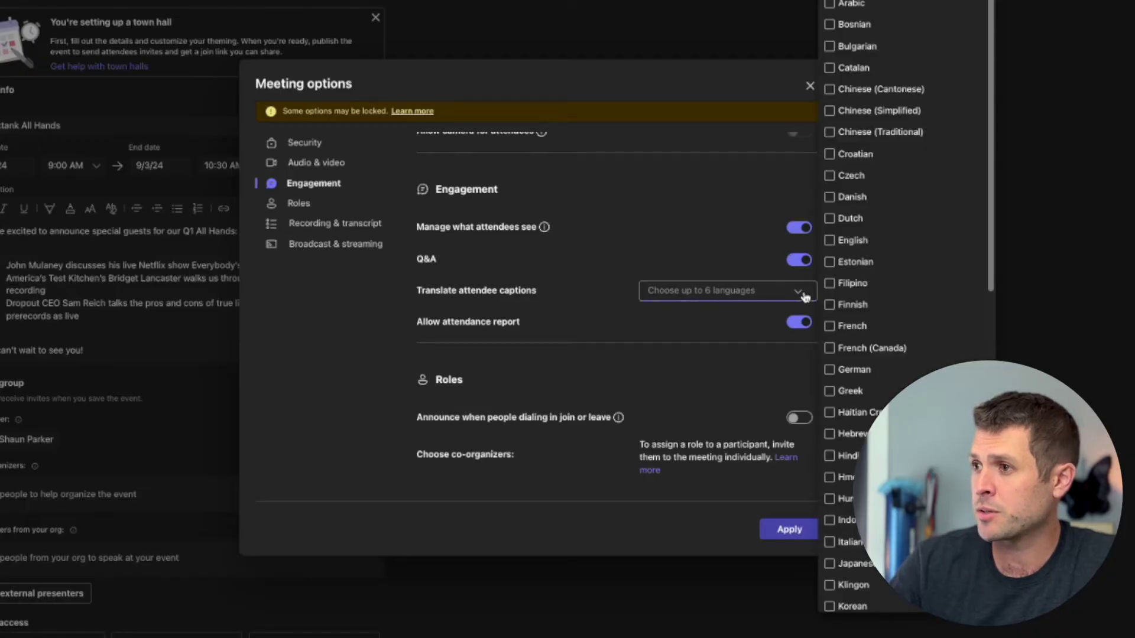
pyautogui.click(835, 247)
pyautogui.click(563, 282)
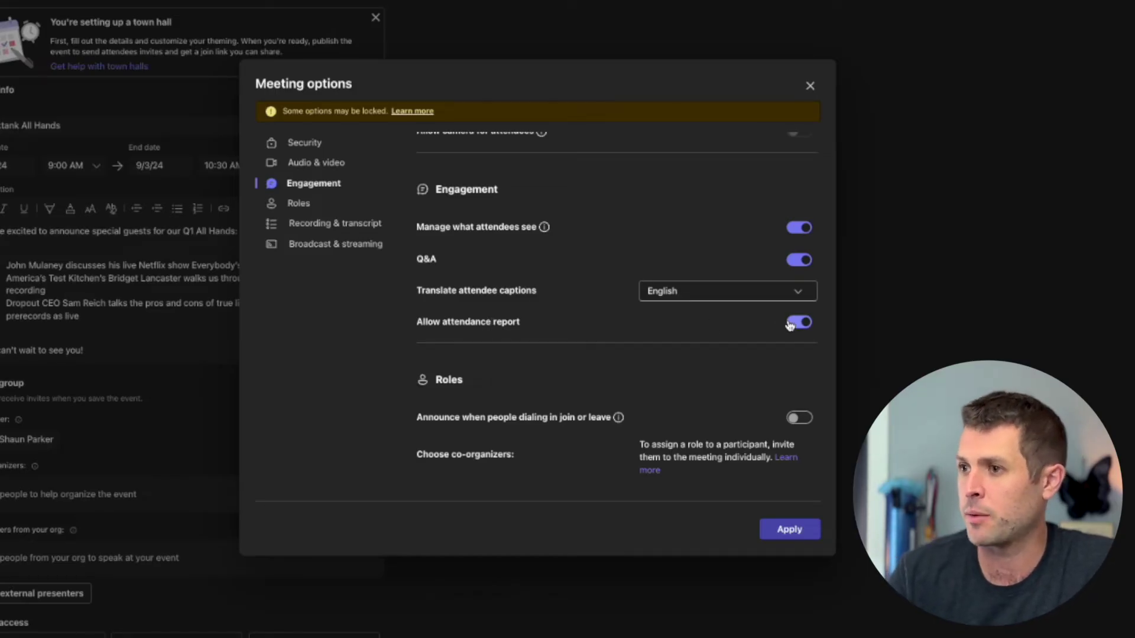
# - Review the roles, recording and streaming options, apply the meeting options, and save the town hall
pyautogui.scroll(-5, 556, 364)
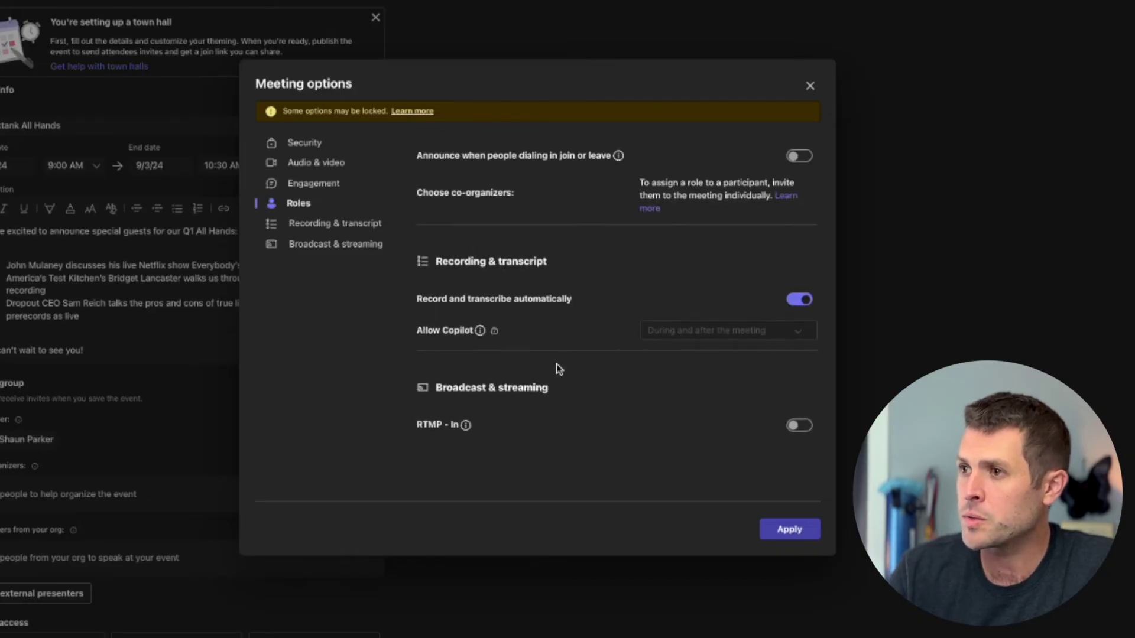
pyautogui.scroll(2, 556, 363)
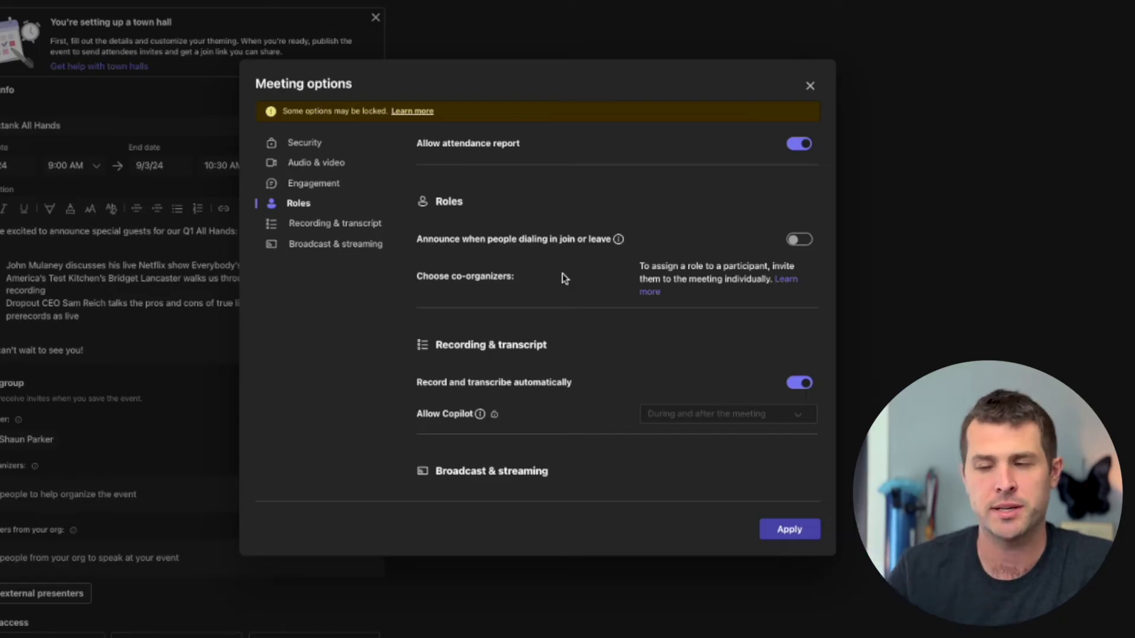
pyautogui.scroll(-2, 592, 307)
pyautogui.scroll(-2, 549, 375)
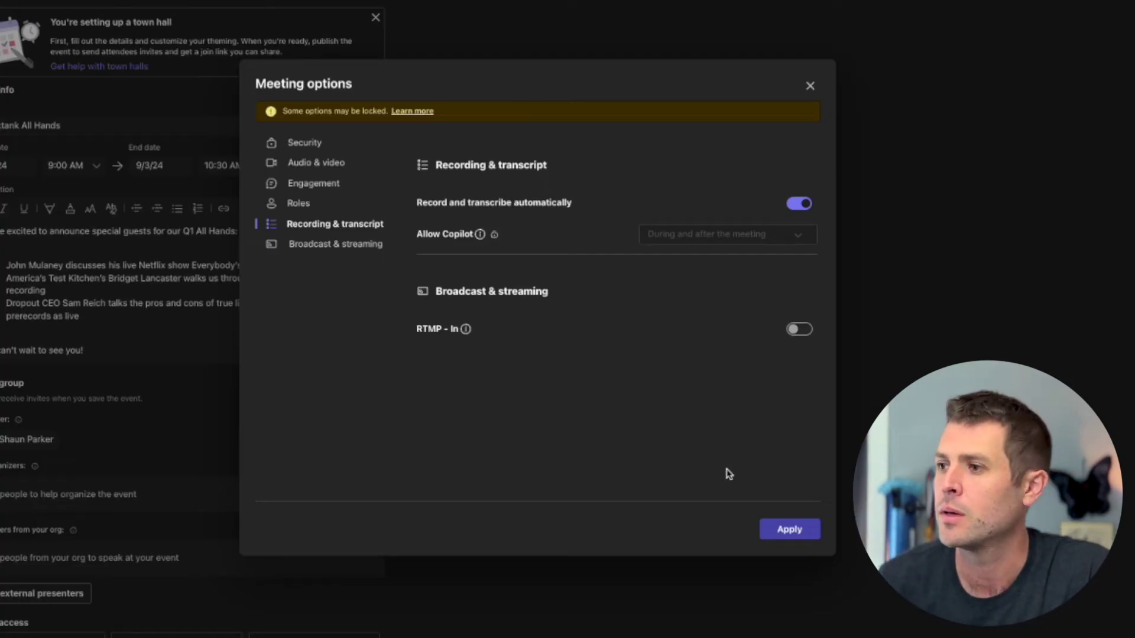
pyautogui.click(800, 538)
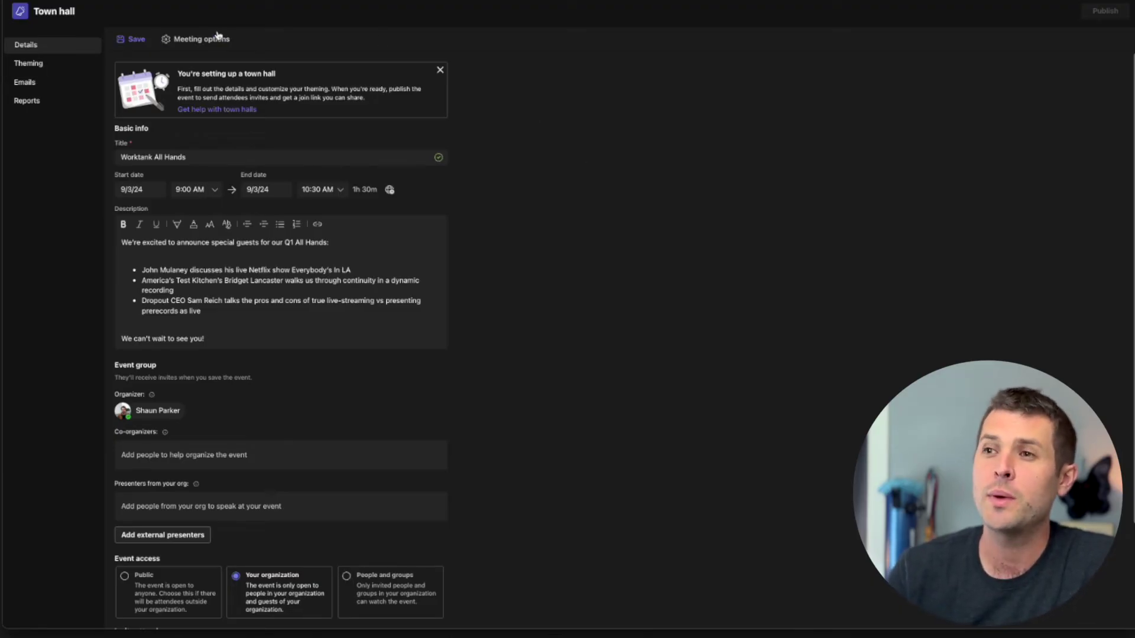
pyautogui.click(135, 43)
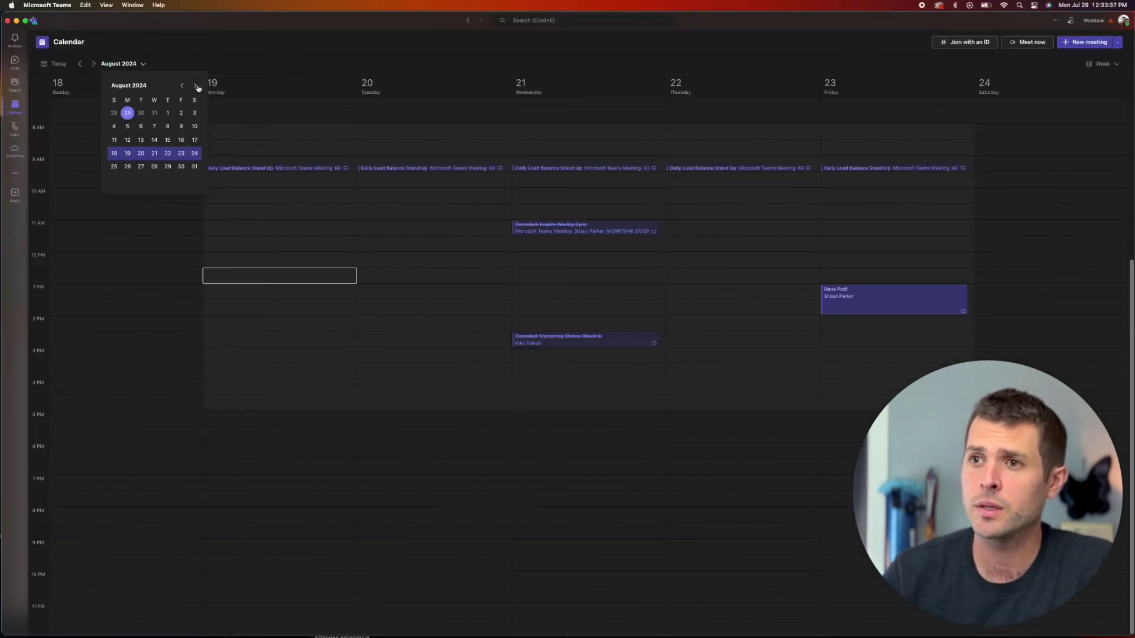
# - Go to the week of September 3, 2024 in the calendar and open the 9:00–10:30 AM Worktank All Hands event
pyautogui.click(195, 85)
pyautogui.click(142, 113)
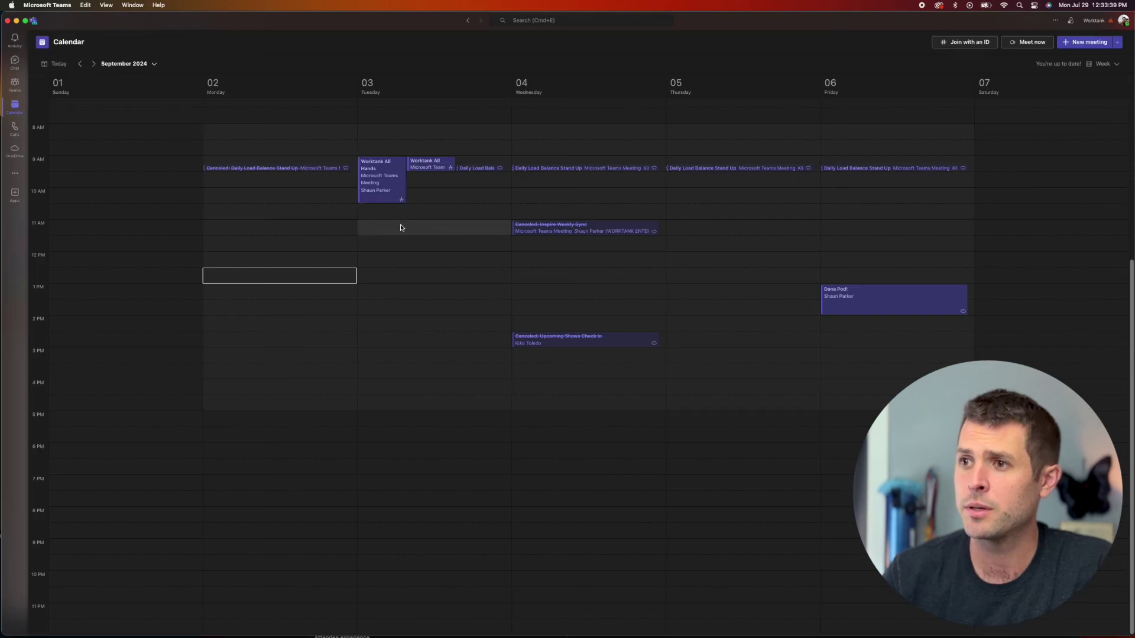
pyautogui.doubleClick(377, 185)
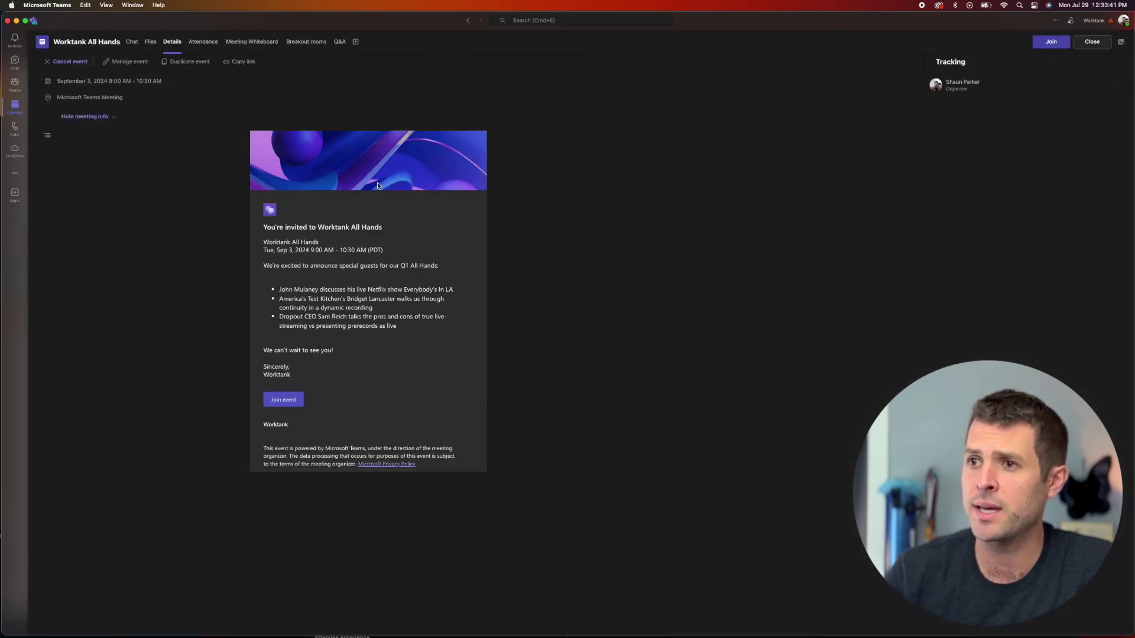